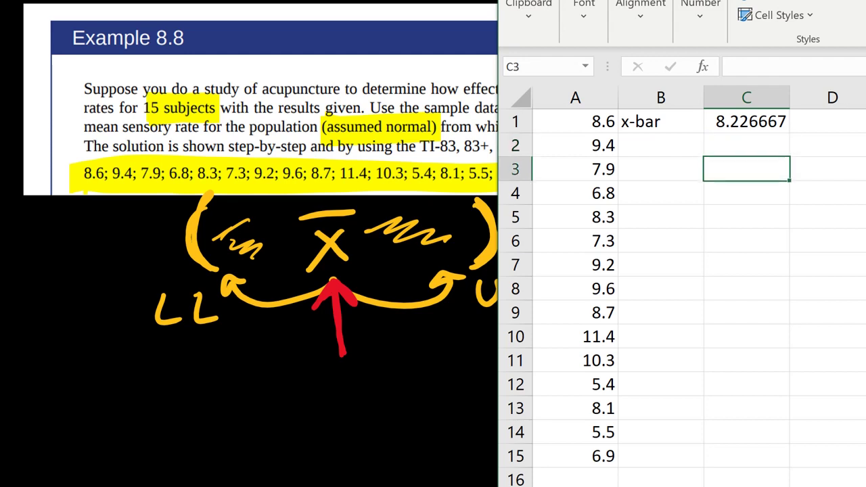
# Select cell B2 for the next label
pyautogui.click(660, 145)
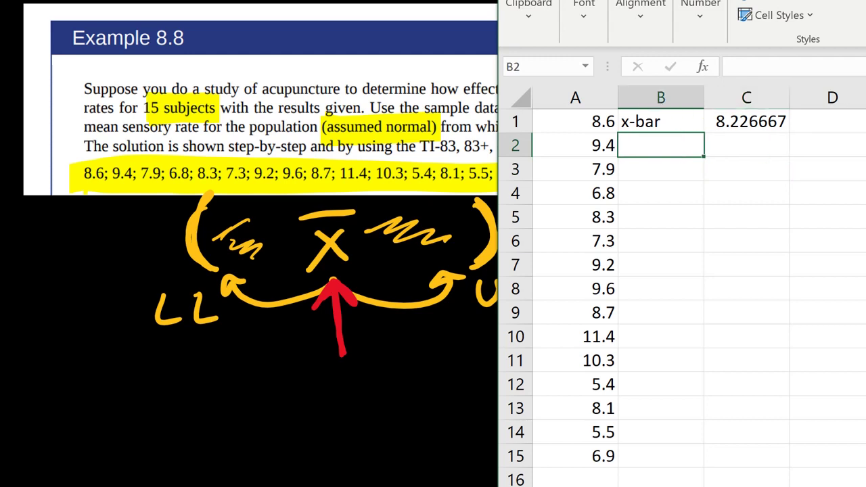
# Label B2 's' and enter =STDEV.S(A1:A15) in C2 (1.672238), then hide the sheet
pyautogui.write('s')
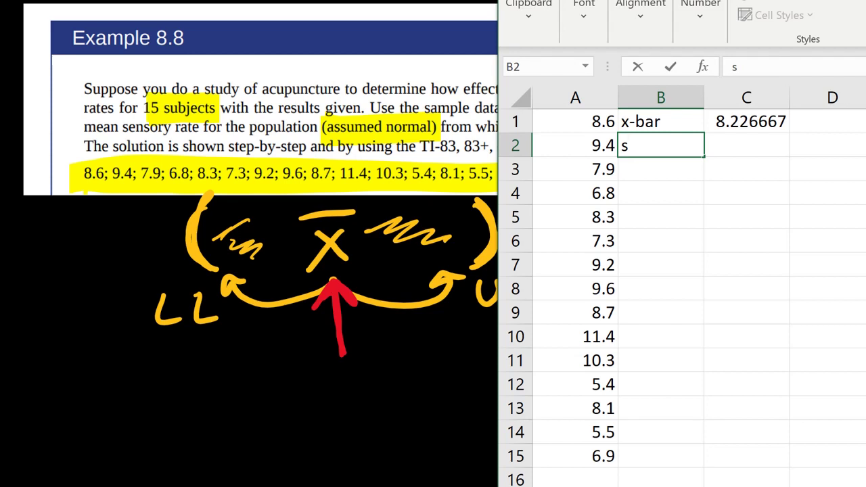
pyautogui.click(746, 144)
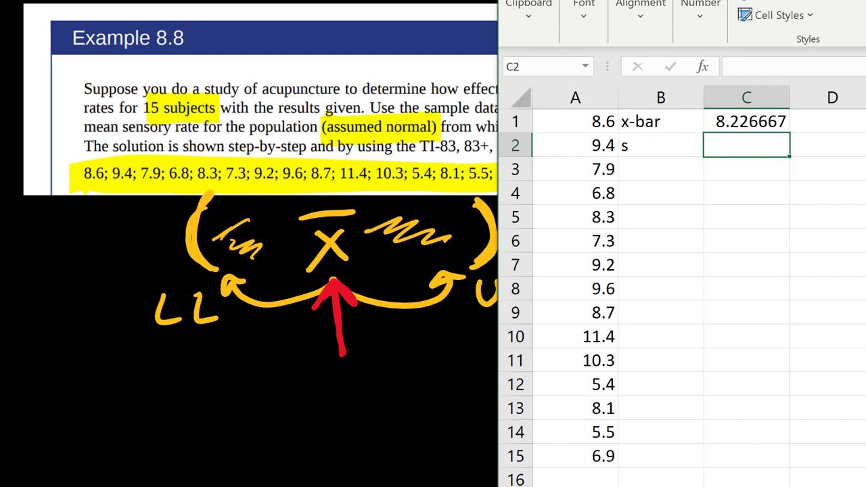
pyautogui.write('=st')
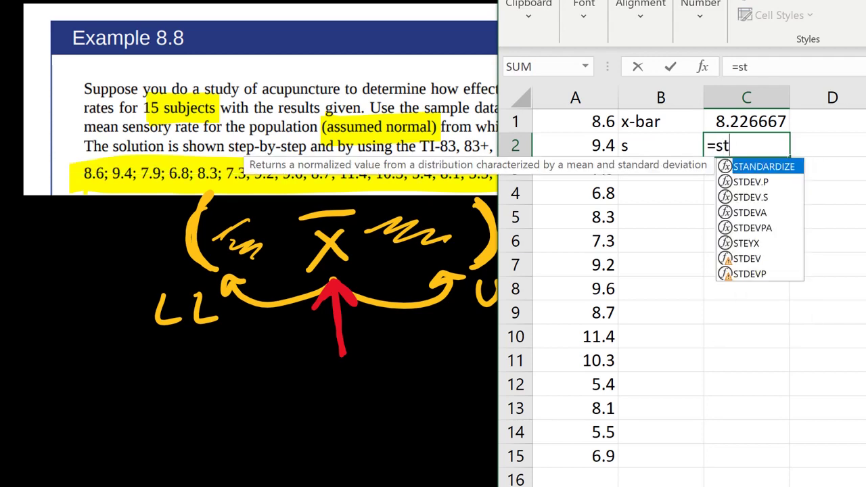
pyautogui.write('a')
pyautogui.press('BackSpace')
pyautogui.write('dev')
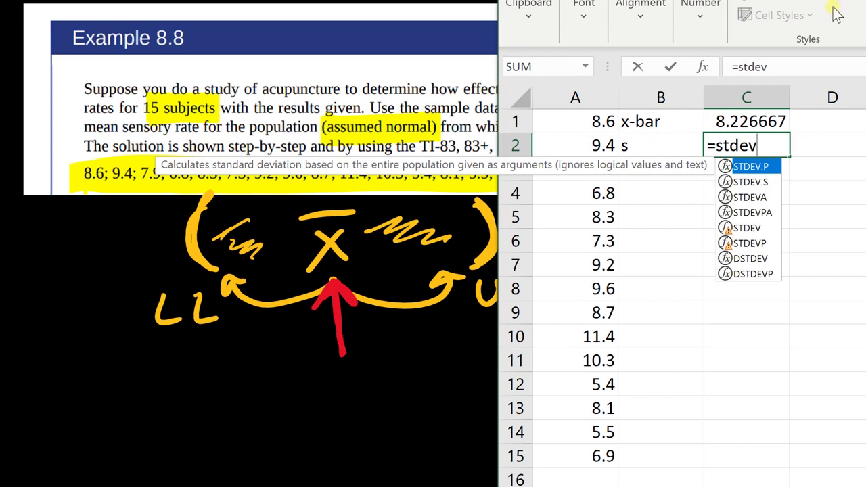
pyautogui.click(768, 185)
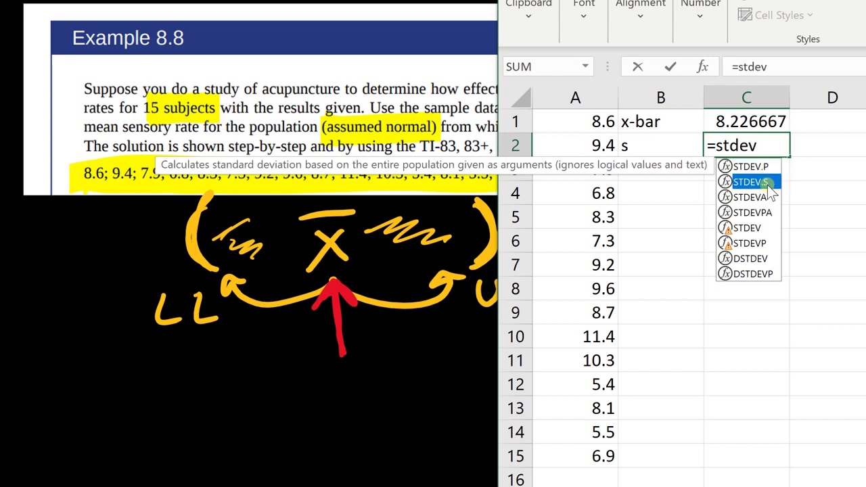
pyautogui.click(763, 144)
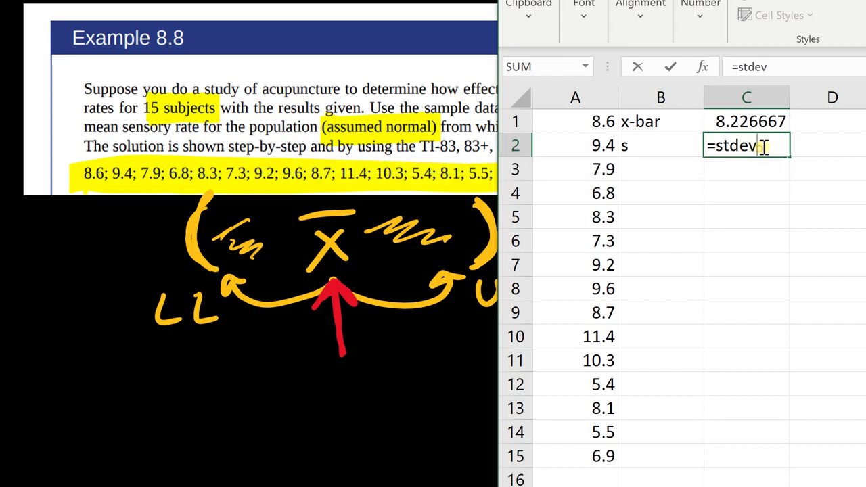
pyautogui.write('.s')
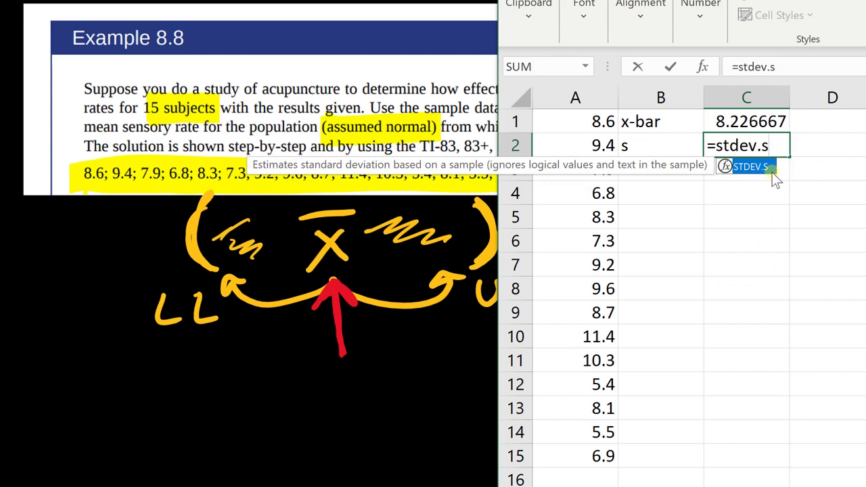
pyautogui.write('(')
pyautogui.moveTo(575, 119); pyautogui.dragTo(594, 460)
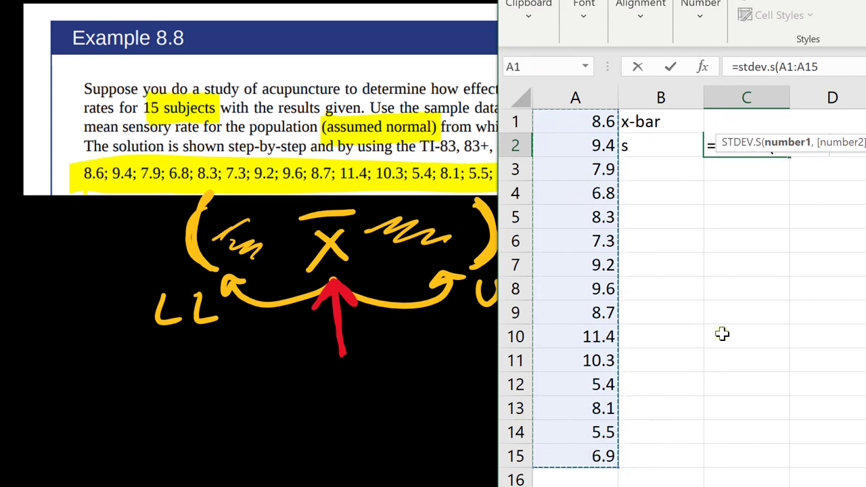
pyautogui.write(')')
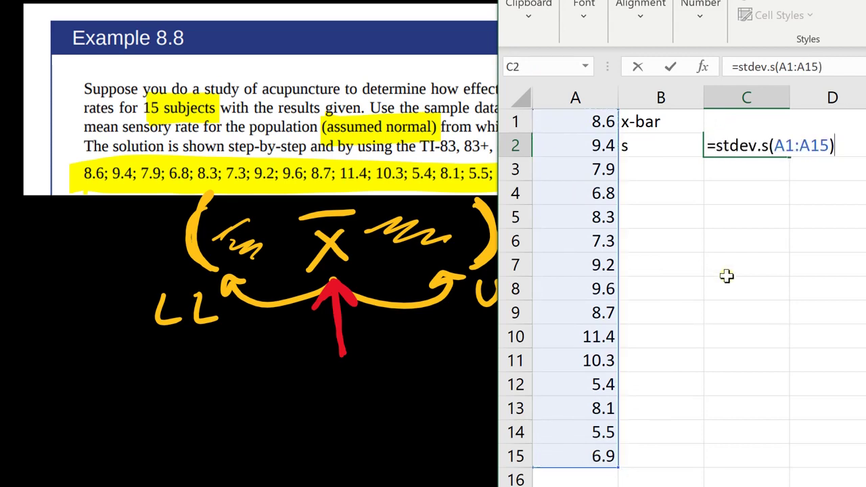
pyautogui.press('Return')
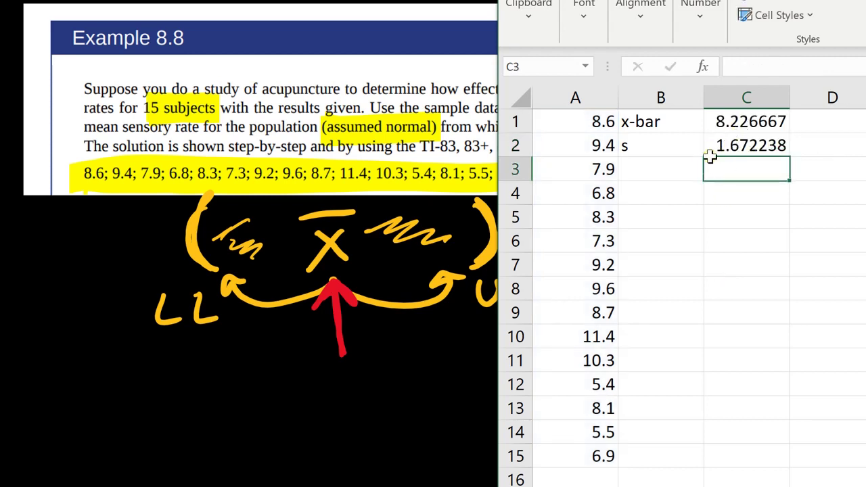
pyautogui.click(686, 170)
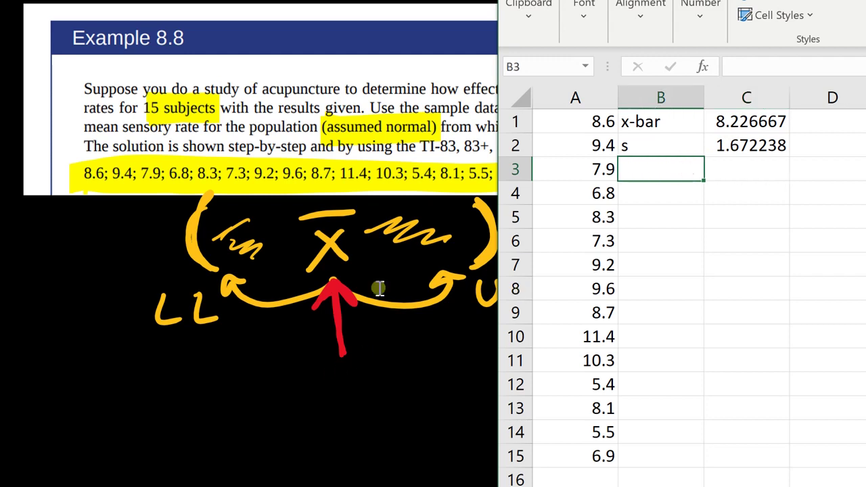
pyautogui.click(433, 321)
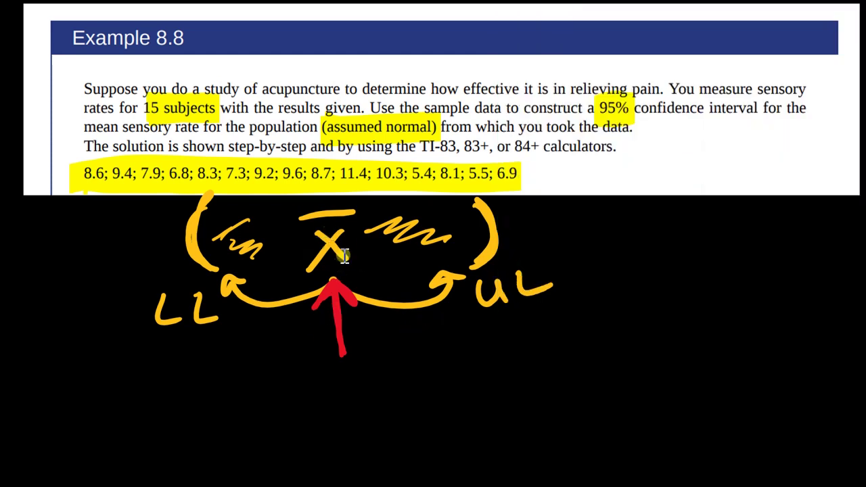
# Draw green arrows from x̄ to LL and UL, each labelled E, and mark the interval
pyautogui.moveTo(330, 287)
pyautogui.mouseDown()
pyautogui.moveTo(225, 284)
pyautogui.moveTo(240, 278)
pyautogui.mouseUp()
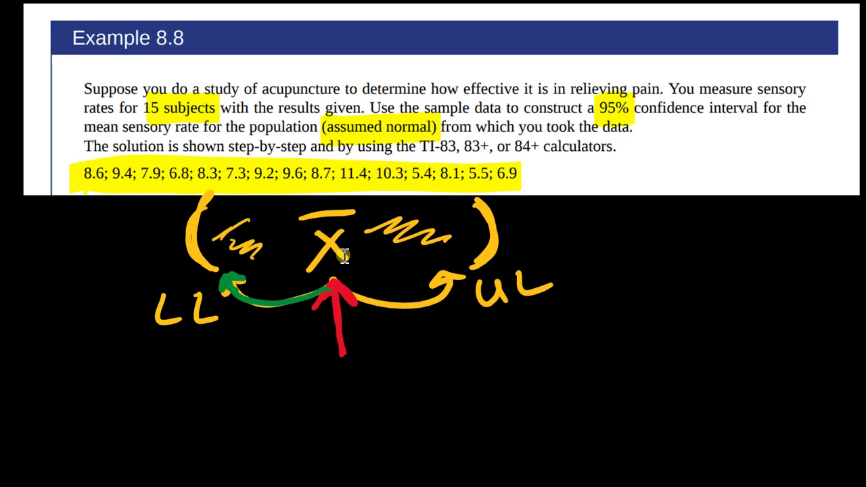
pyautogui.moveTo(340, 283)
pyautogui.mouseDown()
pyautogui.moveTo(399, 306)
pyautogui.moveTo(461, 272)
pyautogui.moveTo(448, 276)
pyautogui.mouseUp()
pyautogui.moveTo(205, 198)
pyautogui.mouseDown()
pyautogui.moveTo(196, 260)
pyautogui.moveTo(202, 207)
pyautogui.mouseUp()
pyautogui.moveTo(464, 199)
pyautogui.mouseDown()
pyautogui.moveTo(479, 203)
pyautogui.moveTo(477, 263)
pyautogui.mouseUp()
pyautogui.moveTo(391, 319); pyautogui.dragTo(401, 356)
pyautogui.moveTo(394, 322); pyautogui.dragTo(421, 314)
pyautogui.moveTo(401, 342)
pyautogui.mouseDown()
pyautogui.moveTo(430, 334)
pyautogui.moveTo(443, 345)
pyautogui.mouseUp()
pyautogui.moveTo(245, 318)
pyautogui.mouseDown()
pyautogui.moveTo(252, 347)
pyautogui.moveTo(274, 307)
pyautogui.moveTo(293, 335)
pyautogui.mouseUp()
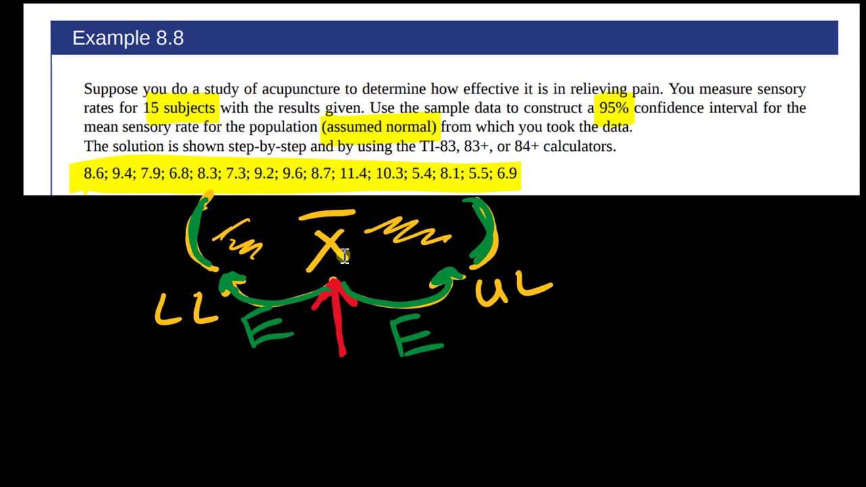
pyautogui.moveTo(216, 234)
pyautogui.mouseDown()
pyautogui.moveTo(232, 227)
pyautogui.moveTo(268, 254)
pyautogui.mouseUp()
pyautogui.moveTo(389, 229); pyautogui.dragTo(428, 238)
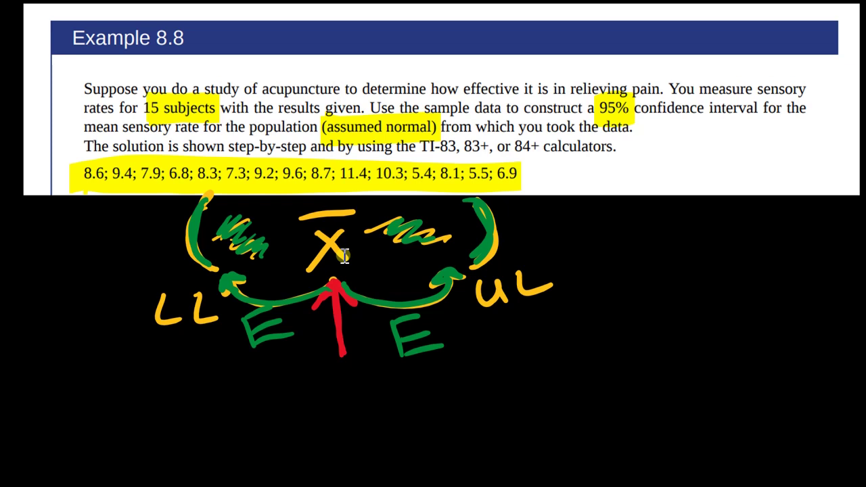
# Write blue x̄ ✓ and s ✓ beside the example
pyautogui.moveTo(631, 230); pyautogui.dragTo(653, 253)
pyautogui.moveTo(652, 230); pyautogui.dragTo(629, 255)
pyautogui.moveTo(617, 221); pyautogui.dragTo(738, 207)
pyautogui.moveTo(651, 288)
pyautogui.mouseDown()
pyautogui.moveTo(631, 309)
pyautogui.moveTo(688, 299)
pyautogui.moveTo(712, 279)
pyautogui.mouseUp()
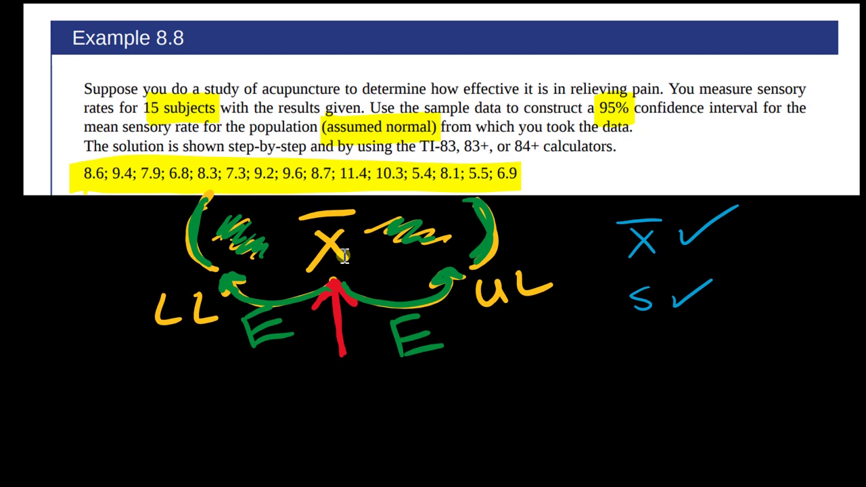
# Write α = 1 − .95 in blue, linking alpha to the 95%
pyautogui.moveTo(646, 344)
pyautogui.mouseDown()
pyautogui.moveTo(630, 376)
pyautogui.moveTo(668, 369)
pyautogui.moveTo(752, 211)
pyautogui.moveTo(643, 135)
pyautogui.moveTo(680, 135)
pyautogui.mouseUp()
pyautogui.moveTo(636, 114)
pyautogui.mouseDown()
pyautogui.moveTo(635, 145)
pyautogui.moveTo(655, 133)
pyautogui.moveTo(659, 142)
pyautogui.moveTo(631, 148)
pyautogui.mouseUp()
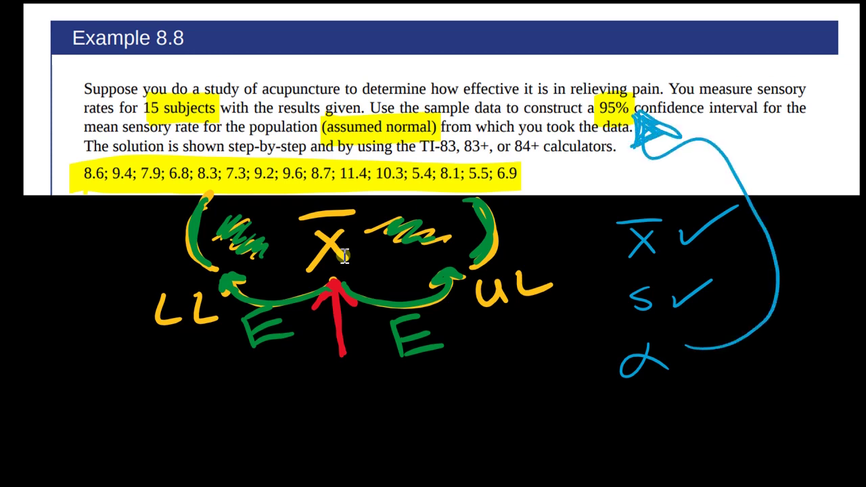
pyautogui.moveTo(689, 368); pyautogui.dragTo(708, 374)
pyautogui.moveTo(720, 360); pyautogui.dragTo(723, 380)
pyautogui.moveTo(737, 366)
pyautogui.mouseDown()
pyautogui.moveTo(756, 364)
pyautogui.moveTo(768, 382)
pyautogui.mouseUp()
pyautogui.moveTo(791, 346)
pyautogui.mouseDown()
pyautogui.moveTo(783, 355)
pyautogui.moveTo(790, 380)
pyautogui.mouseUp()
pyautogui.moveTo(822, 341); pyautogui.dragTo(806, 374)
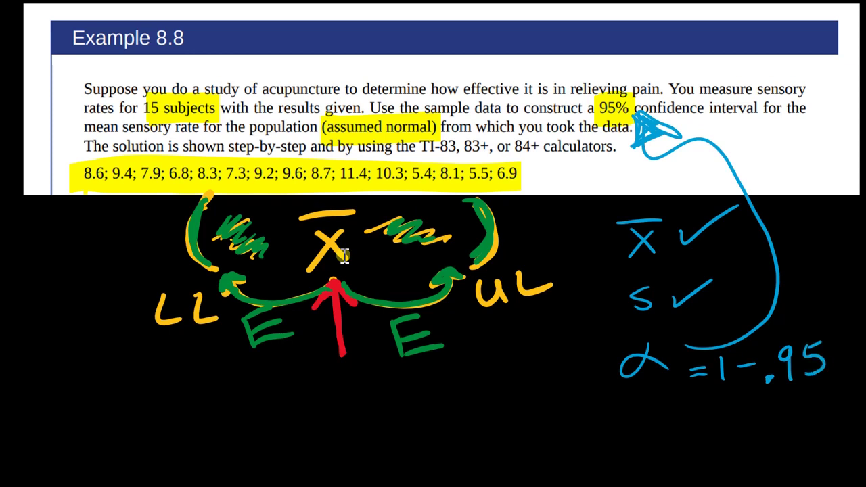
pyautogui.moveTo(695, 415)
pyautogui.mouseDown()
pyautogui.moveTo(736, 427)
pyautogui.moveTo(780, 402)
pyautogui.moveTo(778, 430)
pyautogui.mouseUp()
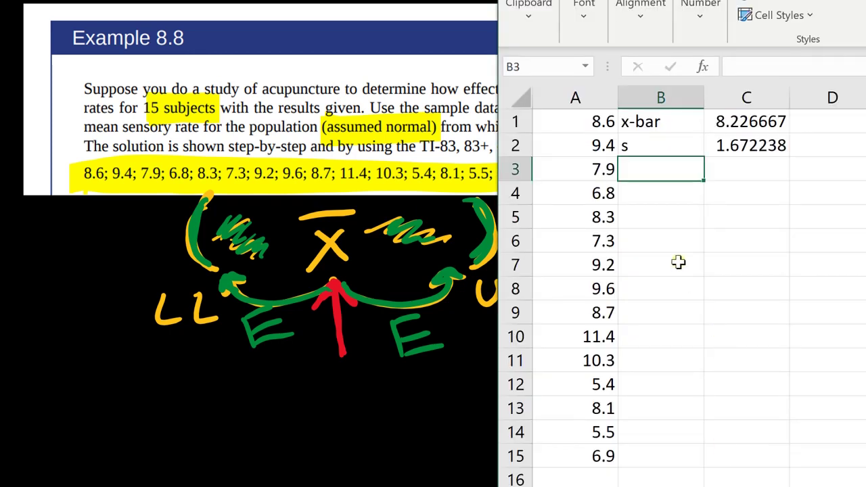
# Label B3 'E' and enter =CONFIDENCE.T(0.05, C2, 15) in C3, giving 0.926055
pyautogui.write('E')
pyautogui.press('Tab')
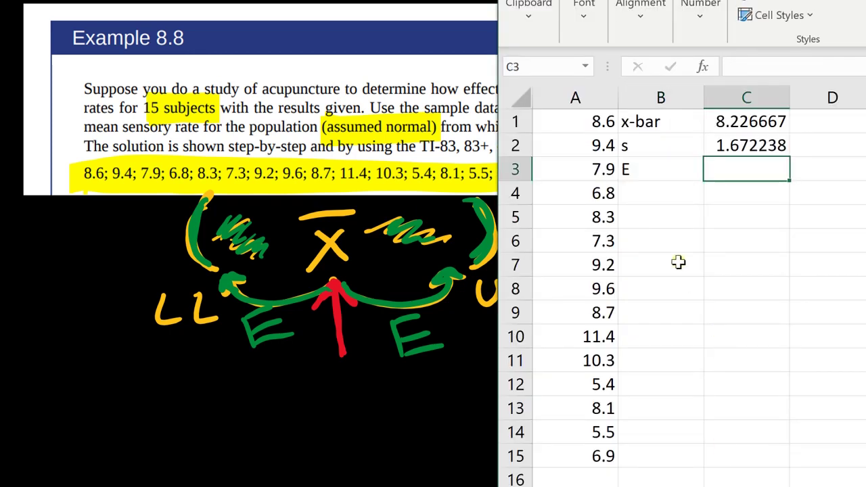
pyautogui.write('=')
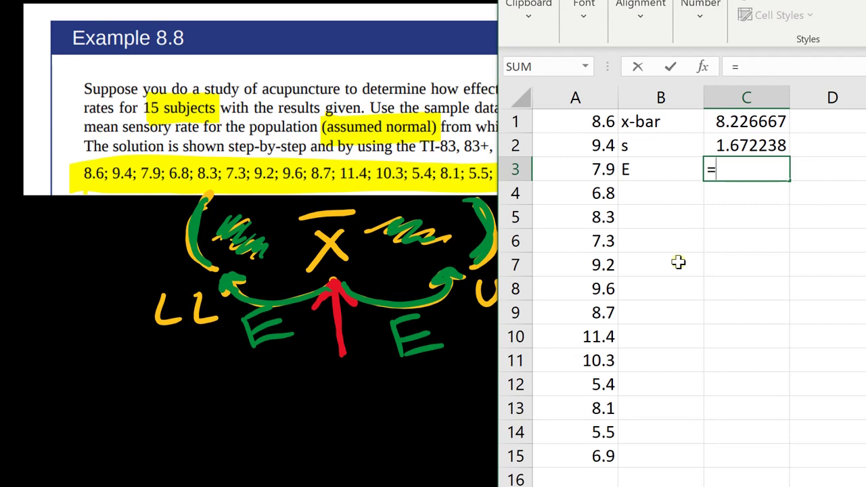
pyautogui.write('con')
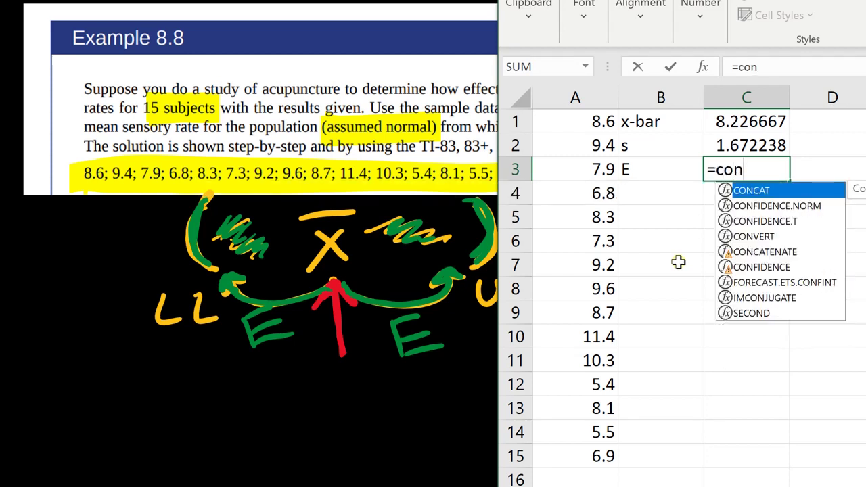
pyautogui.click(766, 222)
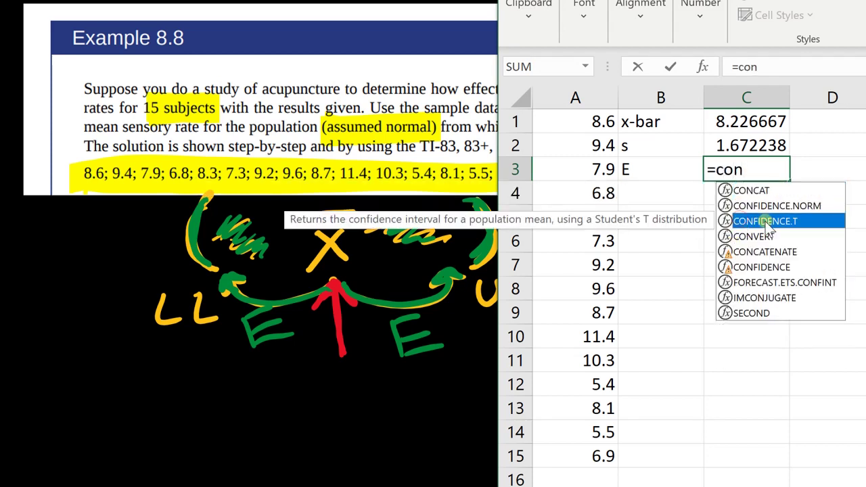
pyautogui.doubleClick(762, 221)
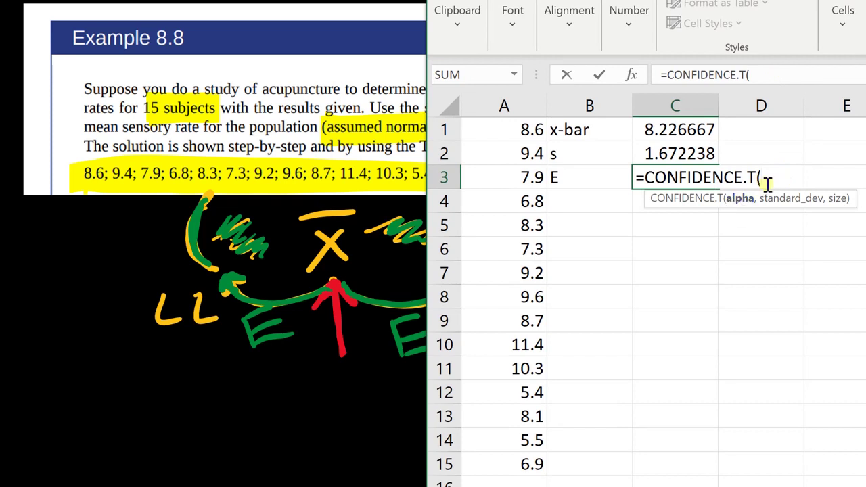
pyautogui.write('0.05')
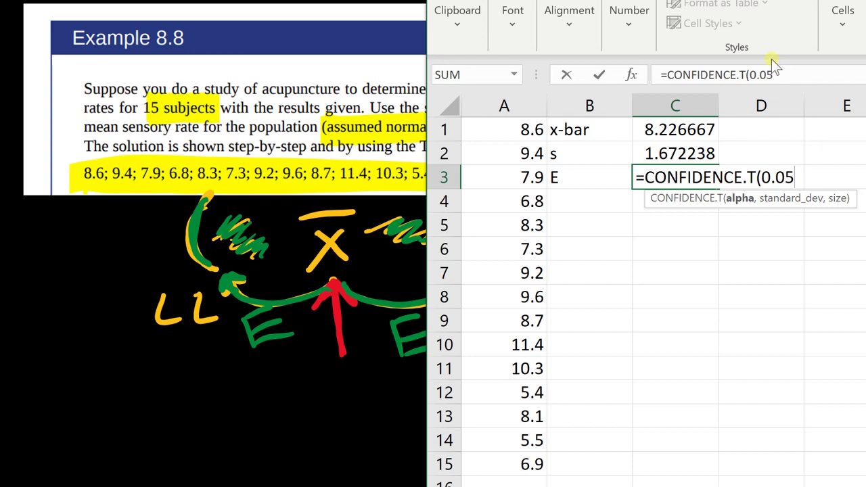
pyautogui.write(',')
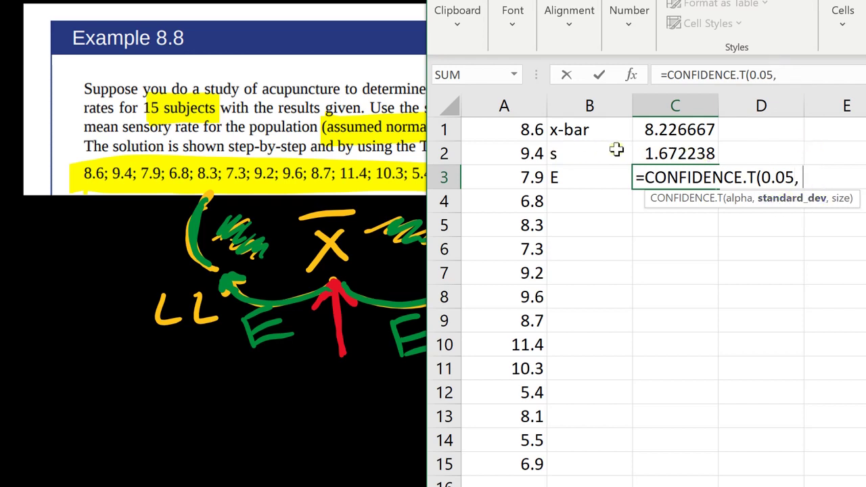
pyautogui.click(661, 154)
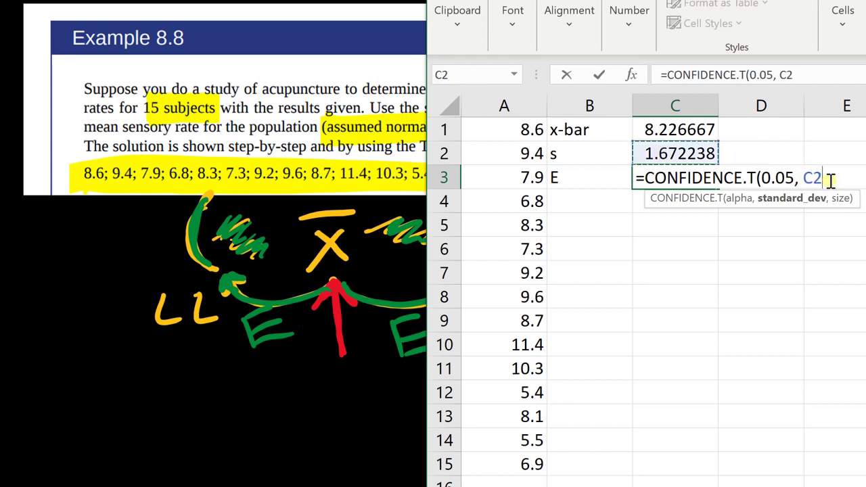
pyautogui.write(',')
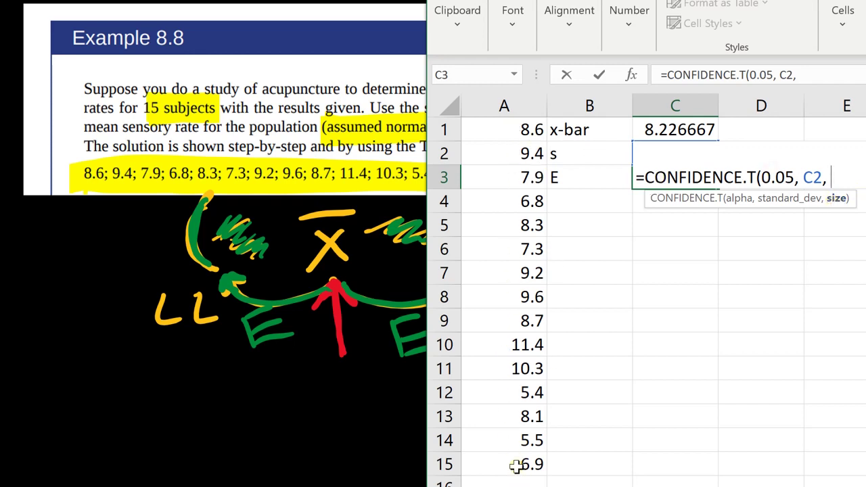
pyautogui.write('15)')
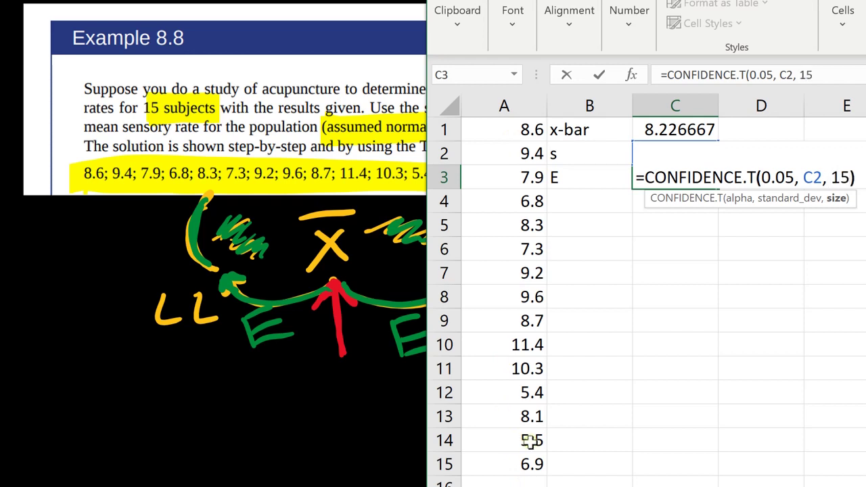
pyautogui.press('Return')
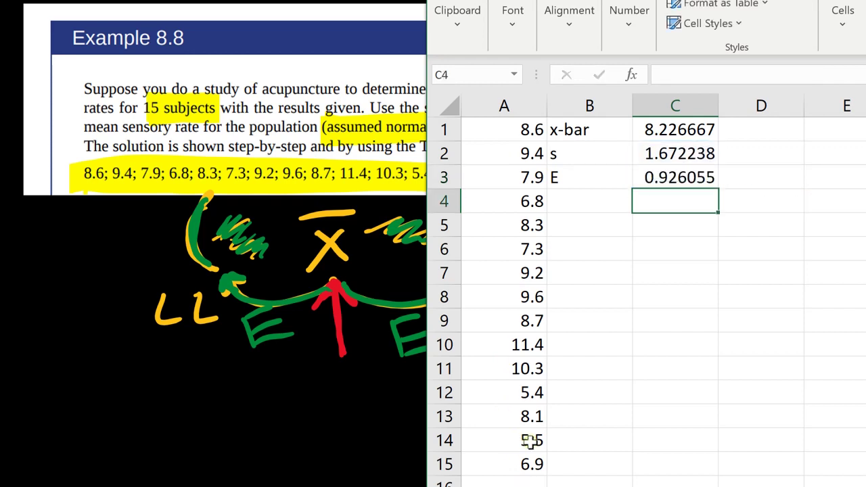